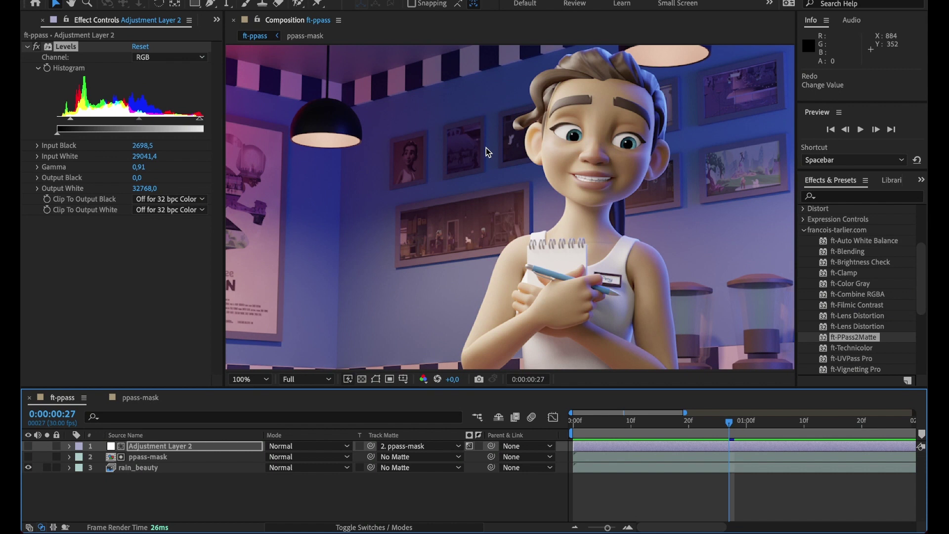
- Switch to the ppass-mask composition to view the ppass layer with ft-PPass2Matte applied
left_click(158, 397)
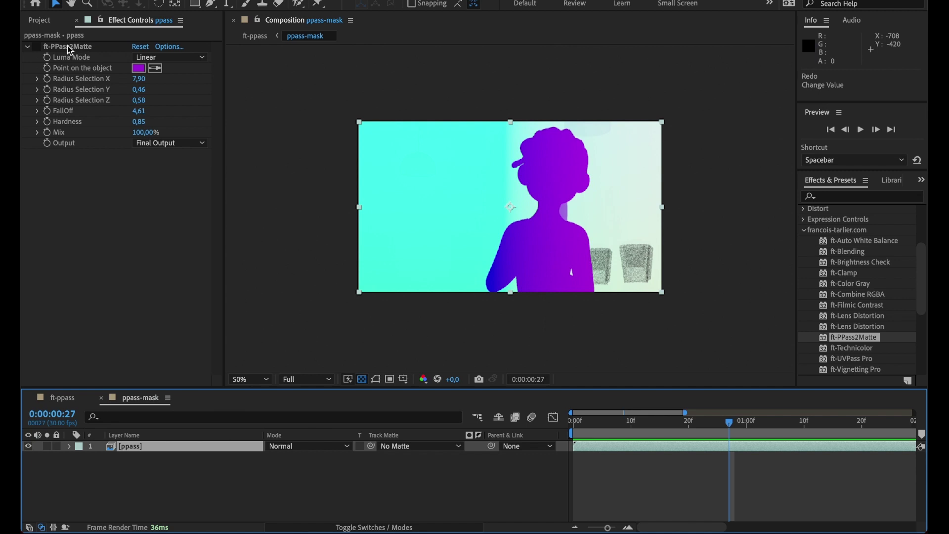
- Reset ft-PPass2Matte, set Luma Mode to Linear, and show the input position pass
left_click(139, 46)
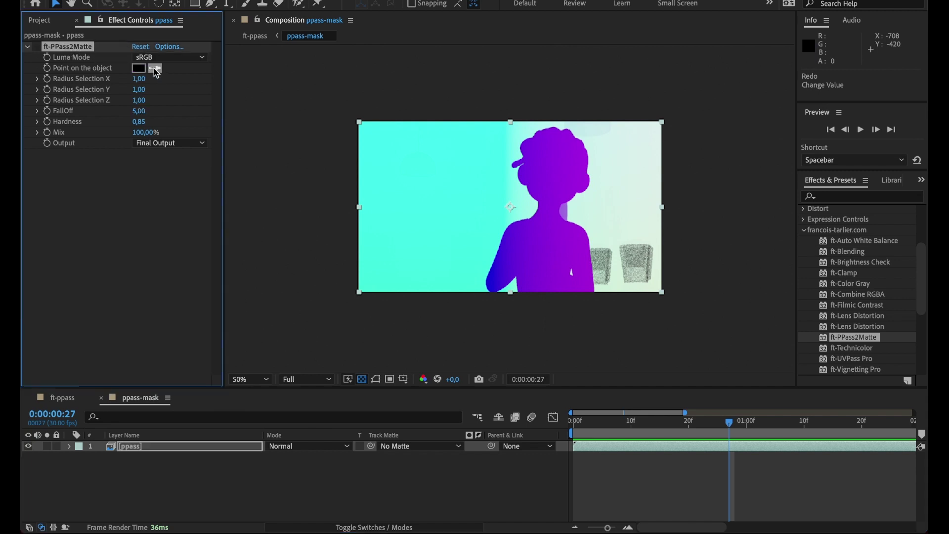
left_click(159, 58)
left_click(159, 87)
left_click(37, 47)
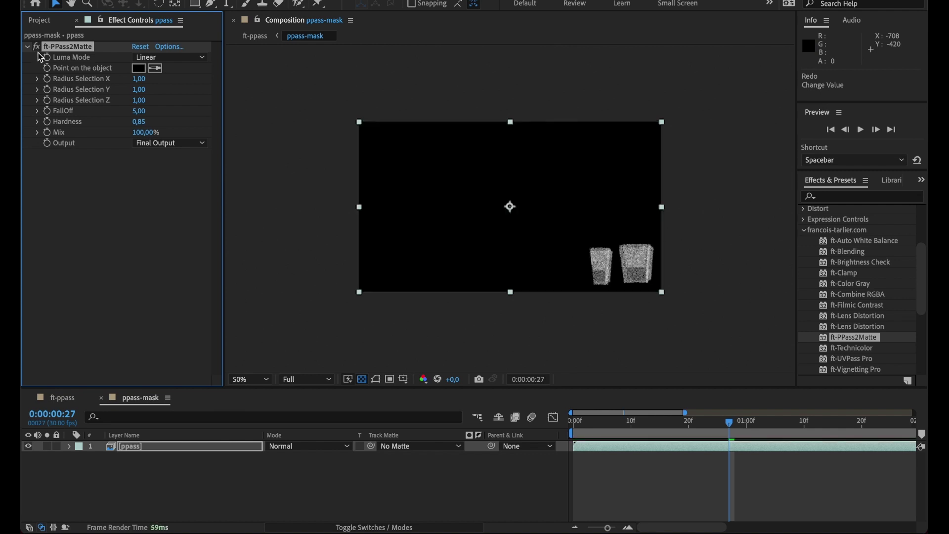
left_click(163, 143)
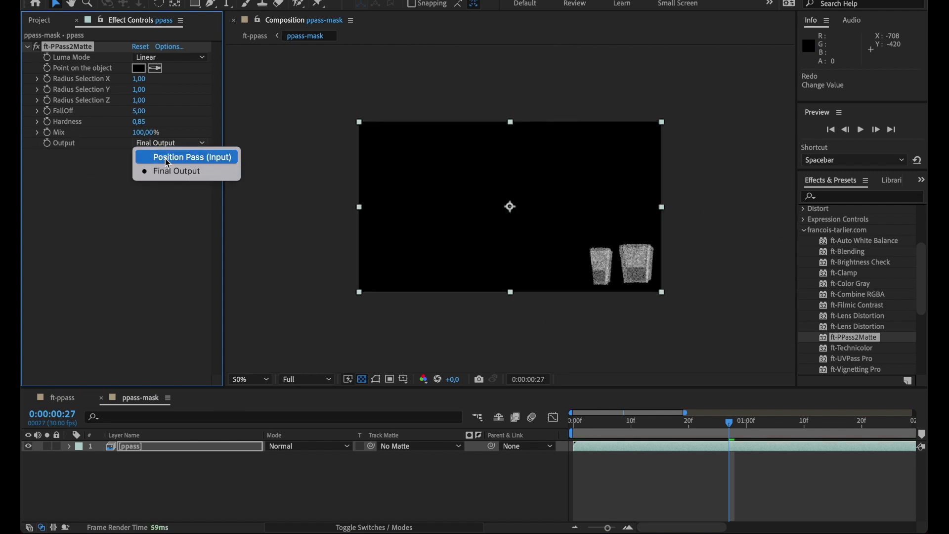
left_click(165, 159)
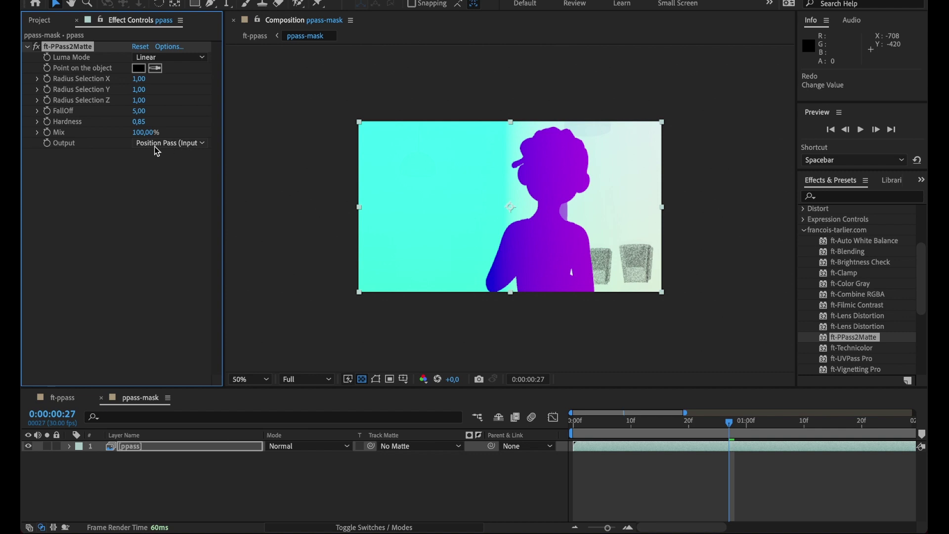
- Eyedrop the cyan area as Point on the object and switch Output back to Final Output
left_click(155, 68)
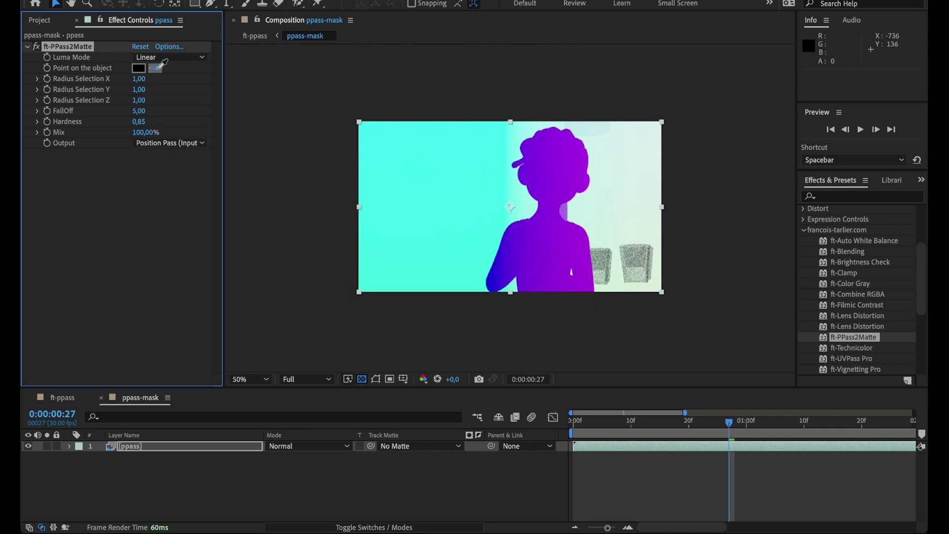
left_click(420, 162)
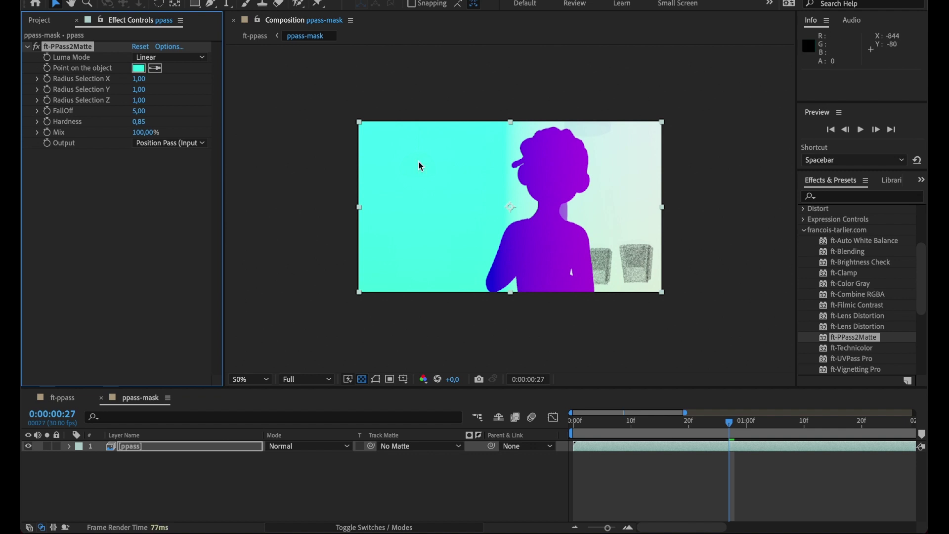
left_click(167, 145)
left_click(166, 171)
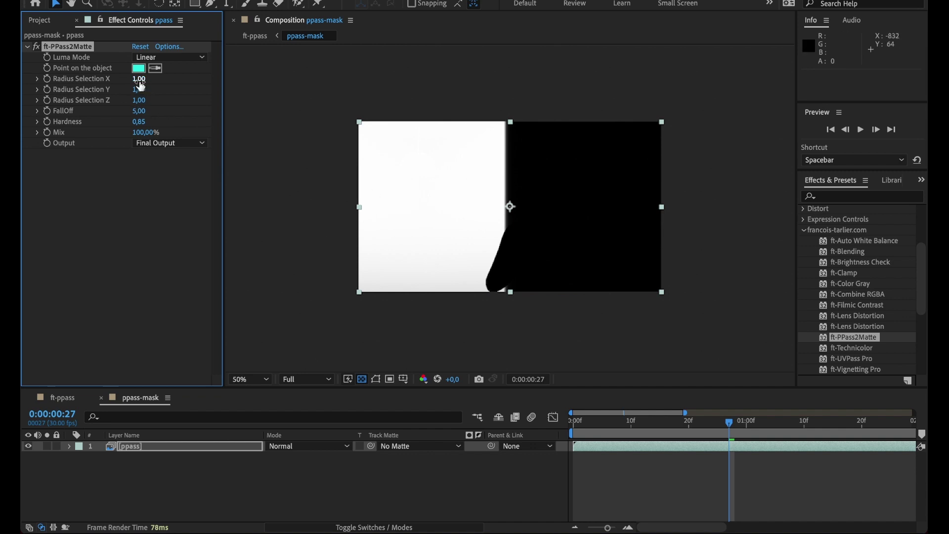
- Set Radius Selection X to 0,77, Y to 0,10, FallOff to 7,53 and Hardness to 1,00
left_click_drag(140, 80, 80, 101)
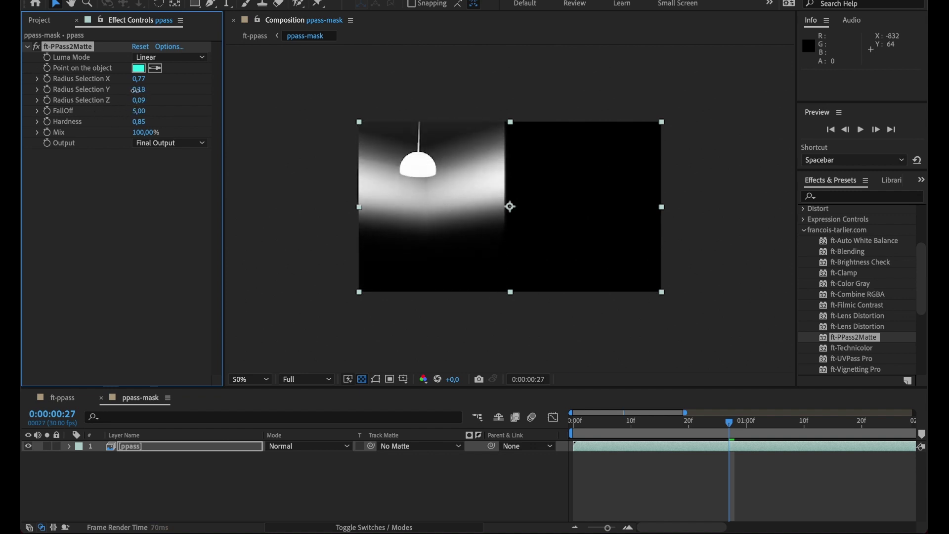
left_click_drag(139, 89, 130, 90)
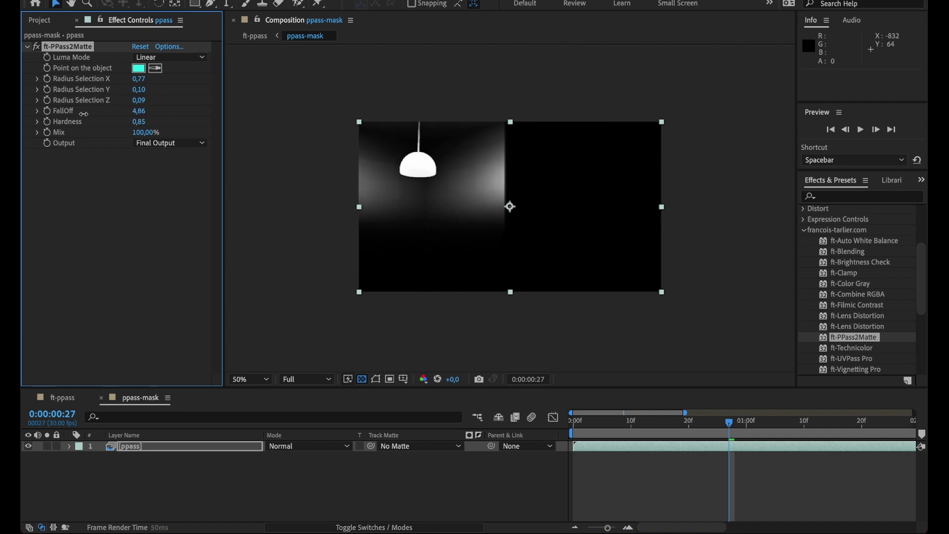
left_click_drag(84, 114, 254, 108)
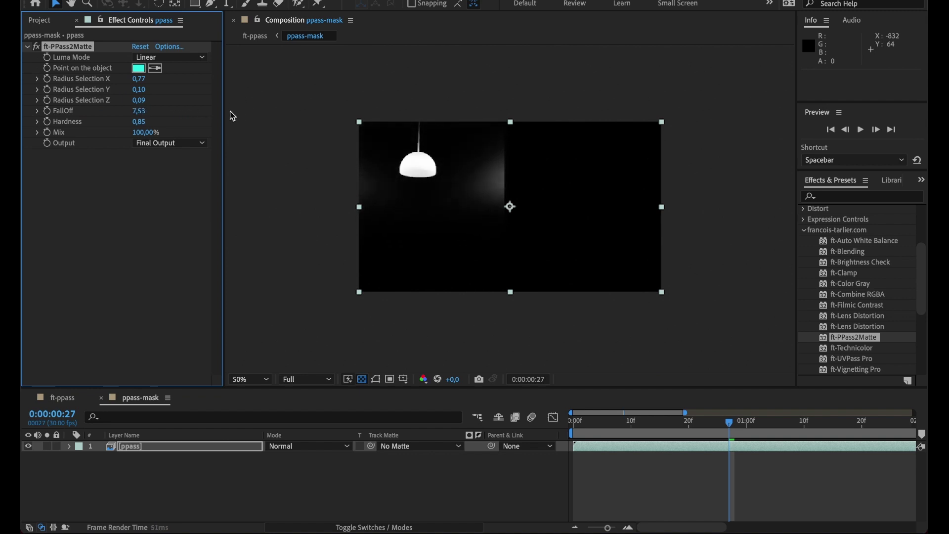
left_click_drag(138, 122, 151, 122)
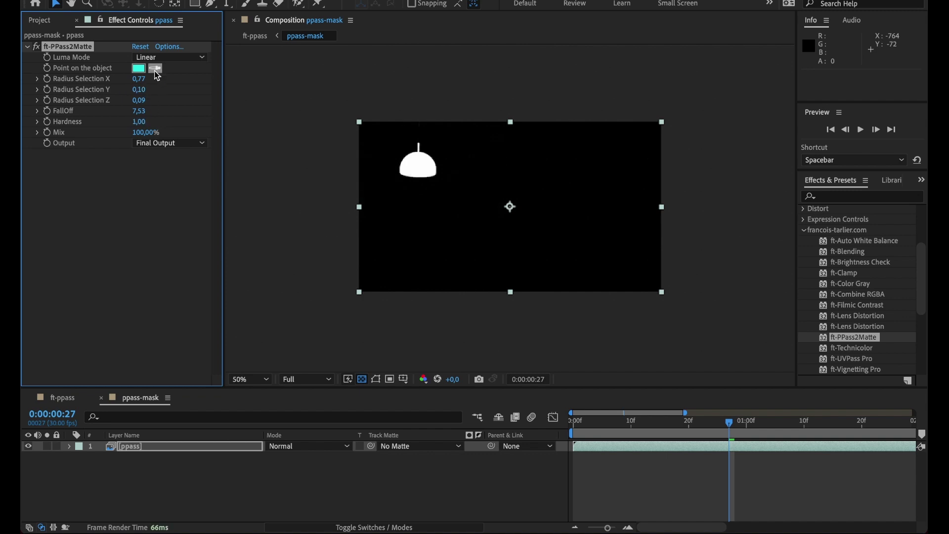
- Nudge the Point on the object colour to 00F0E9
left_click(143, 71)
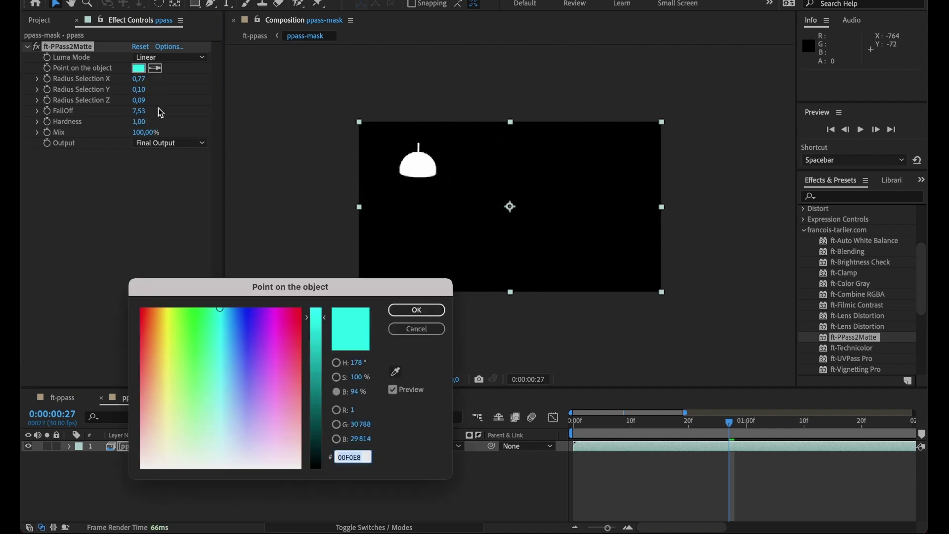
left_click(323, 321)
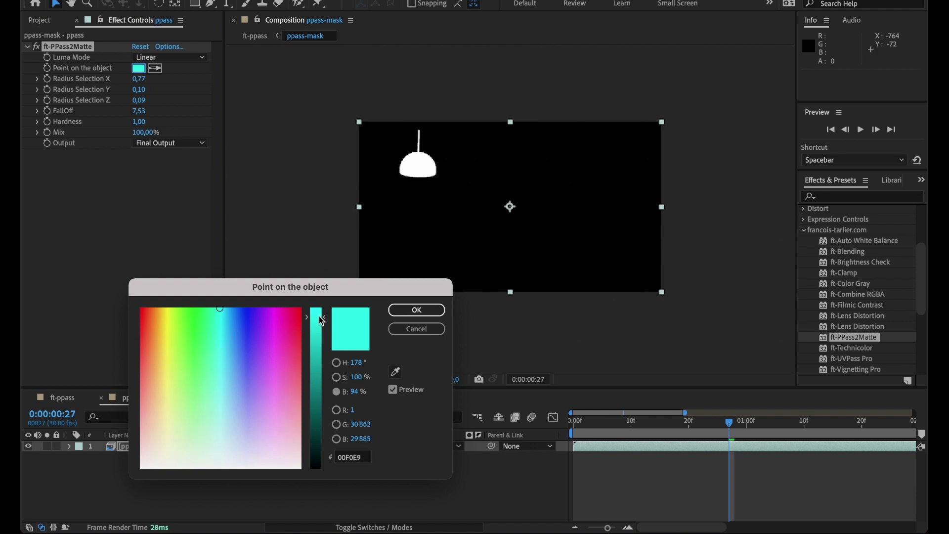
left_click(423, 310)
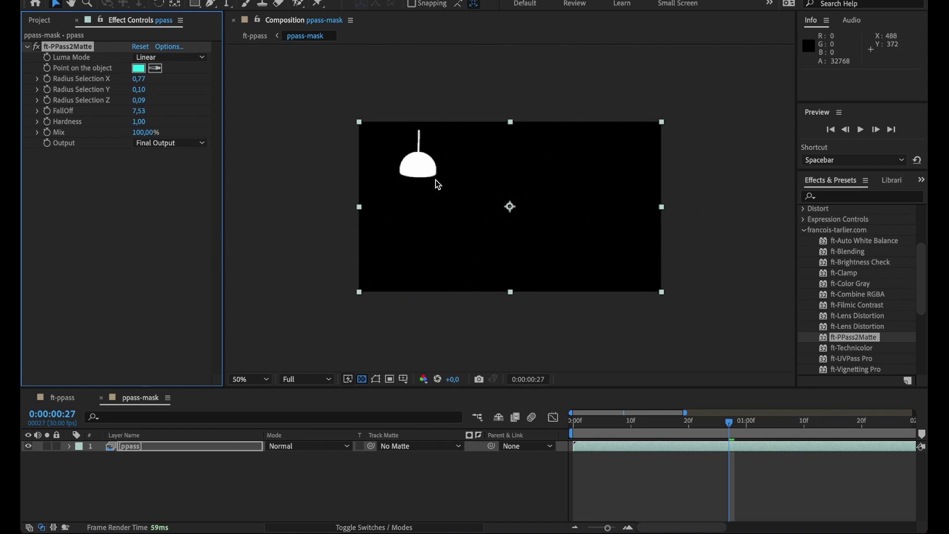
- In ft-ppass, enable and select the lamp-matted adjustment layer and lower its Levels gamma
left_click(67, 400)
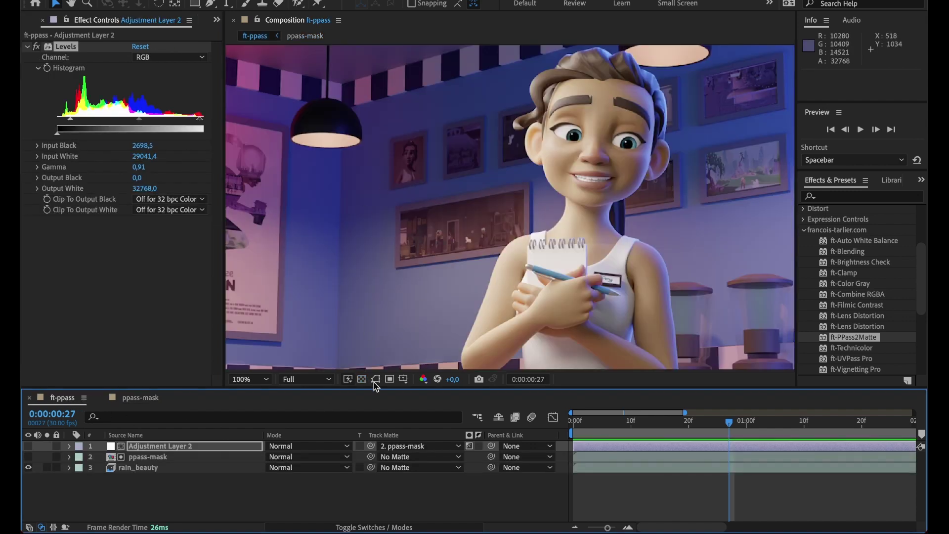
left_click(30, 447)
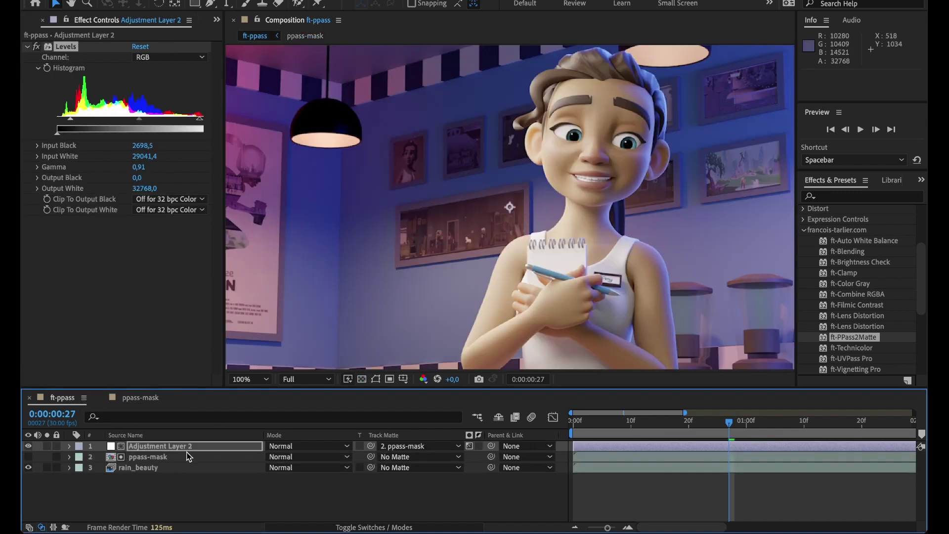
left_click(188, 449)
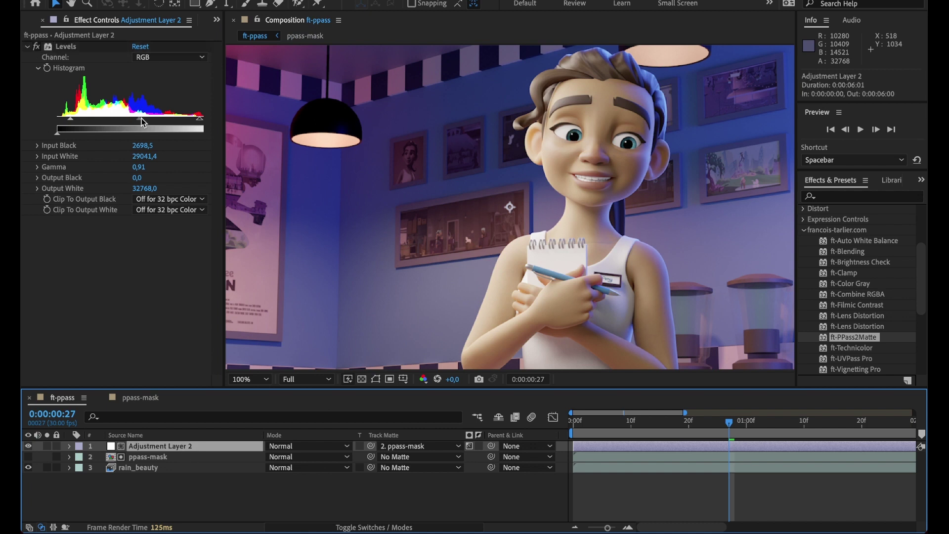
left_click_drag(140, 119, 68, 119)
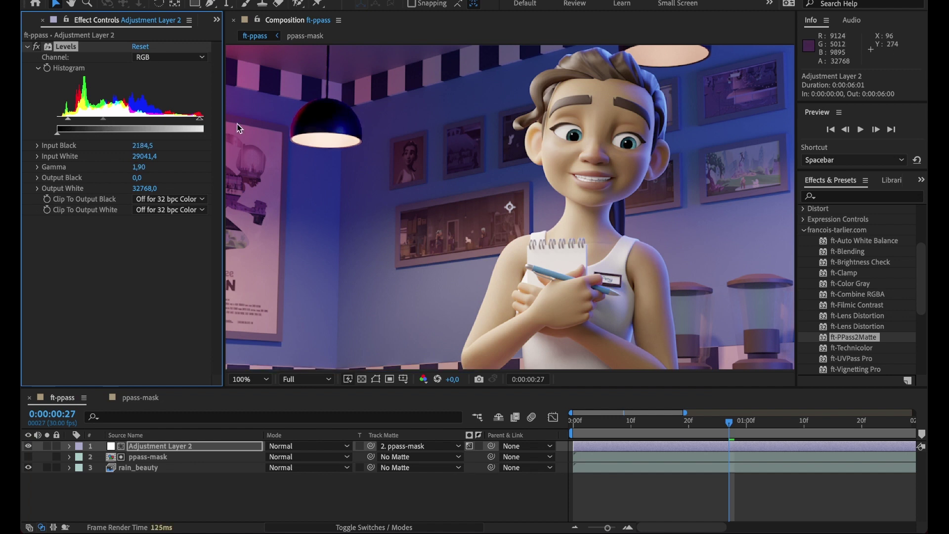
- In ppass-mask, reset ft-PPass2Matte, set Luma Mode to Linear and Output to Position Pass
left_click(140, 398)
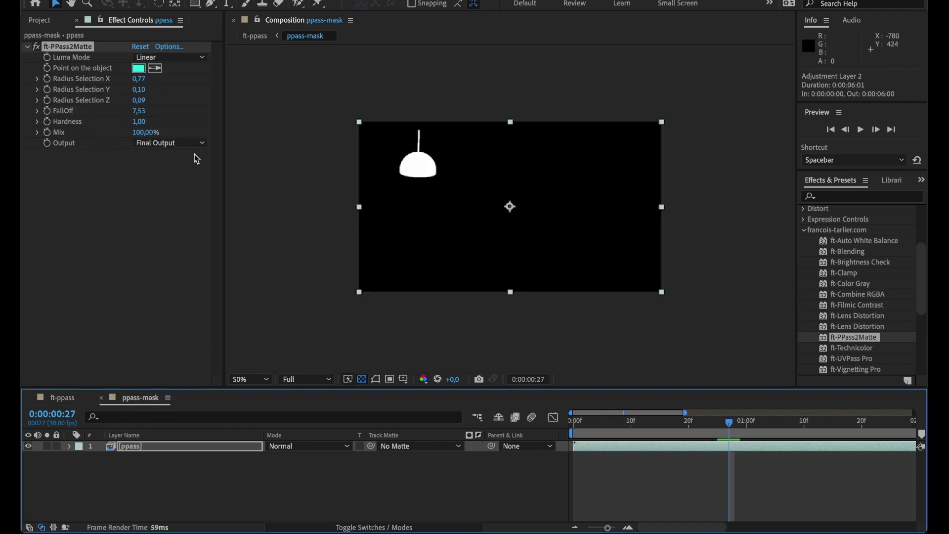
left_click(143, 46)
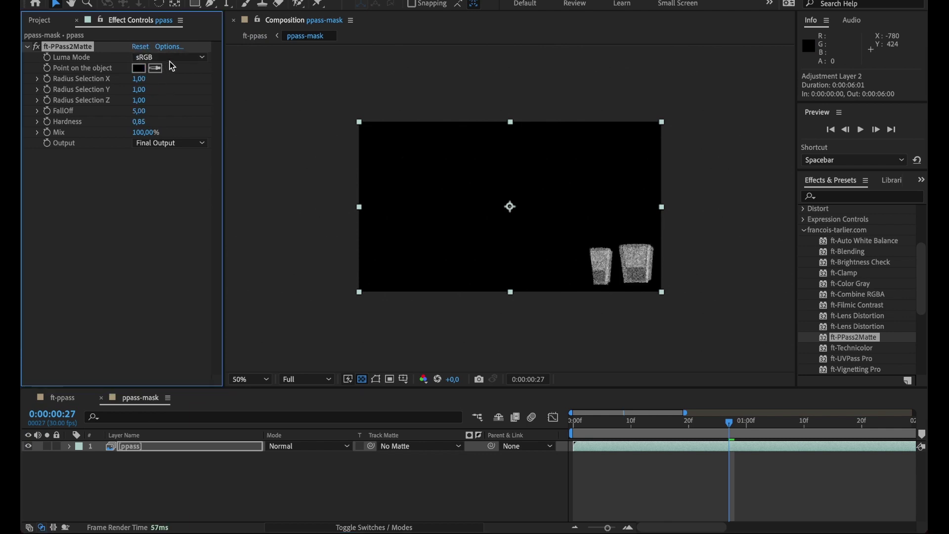
left_click(170, 59)
left_click(159, 85)
left_click(149, 143)
left_click(193, 157)
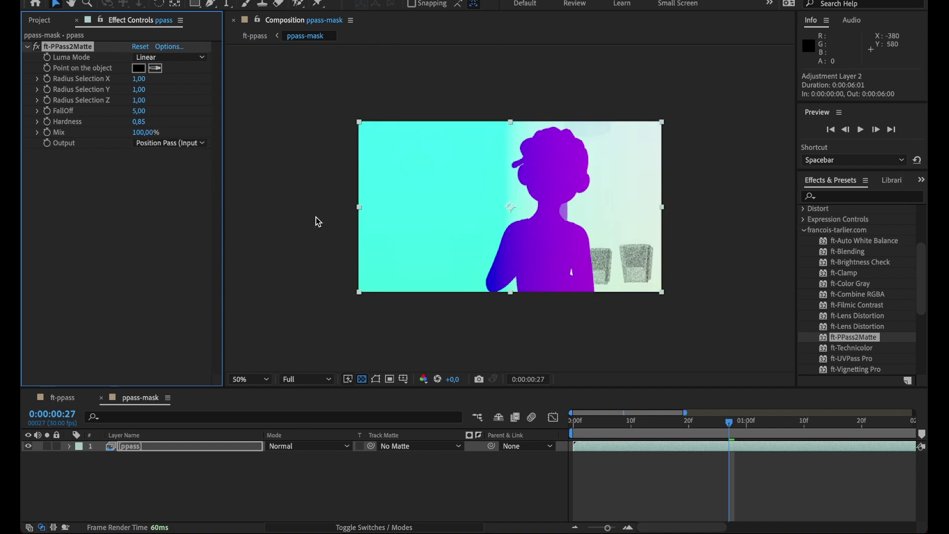
- Eyedrop the character's purple body at 0:00:01:03 and set Output to Final Output
left_click(156, 68)
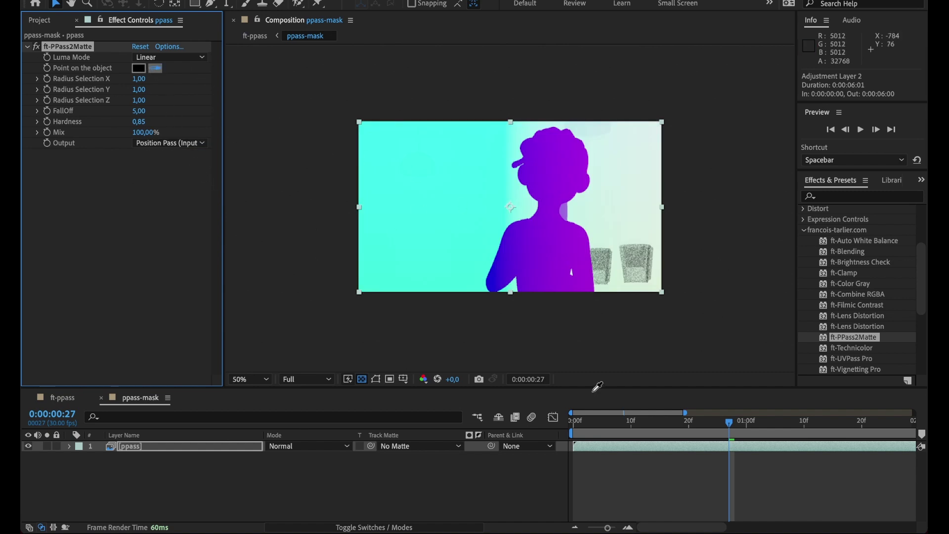
left_click(547, 177)
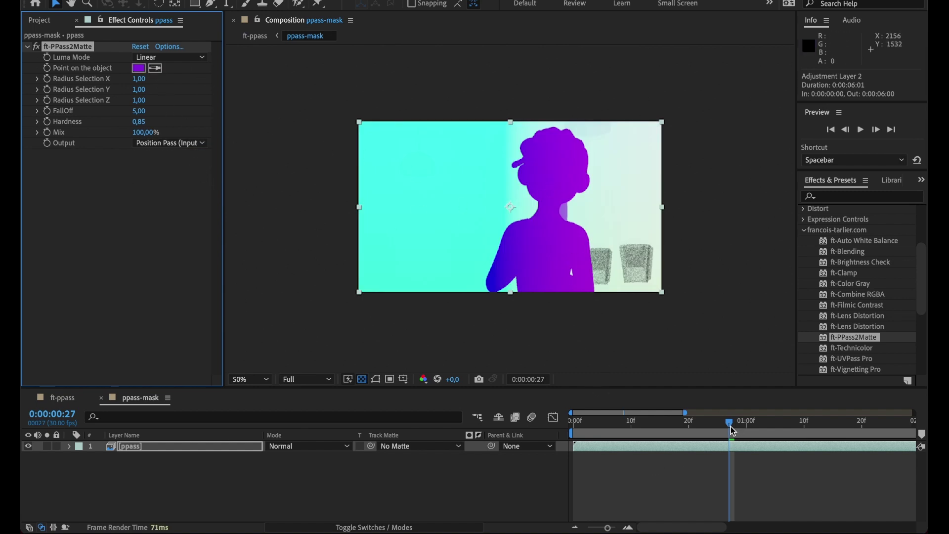
left_click_drag(733, 431, 765, 429)
left_click(155, 68)
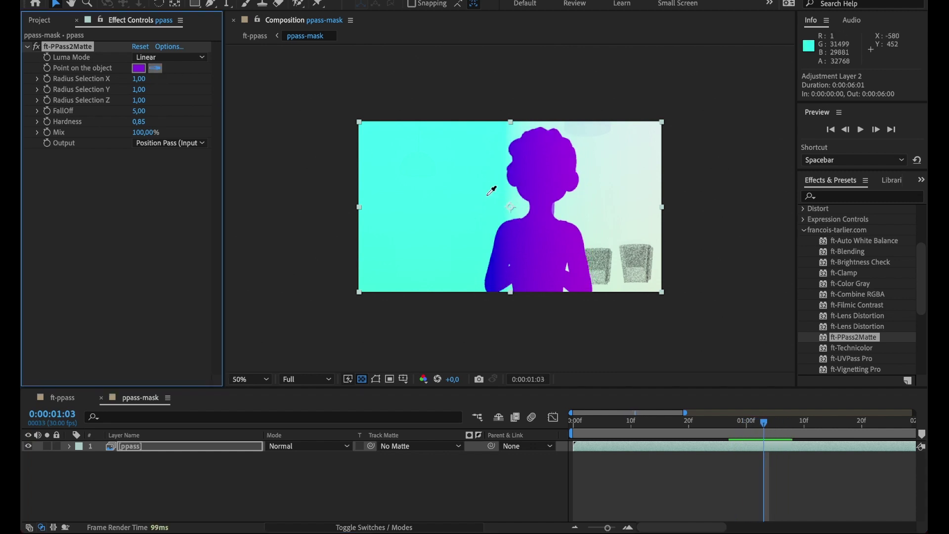
left_click(544, 176)
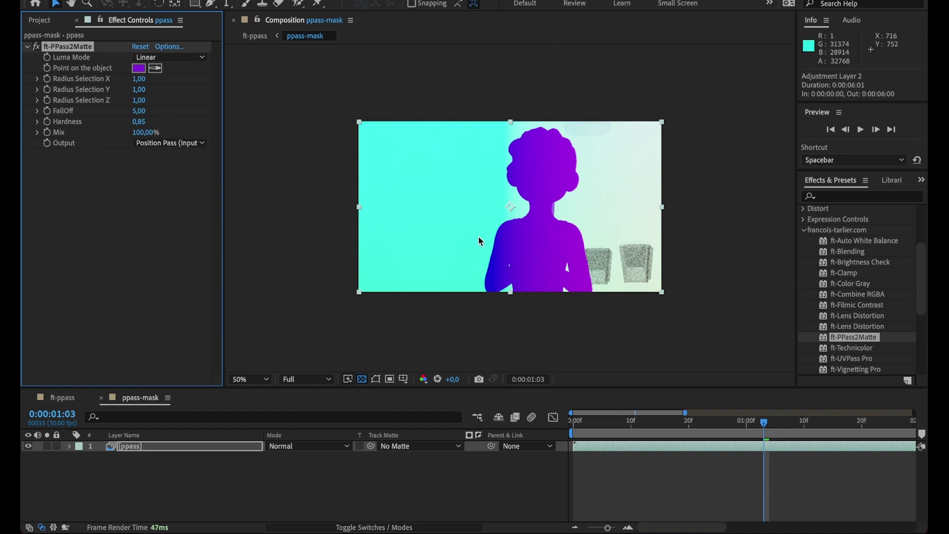
left_click(168, 144)
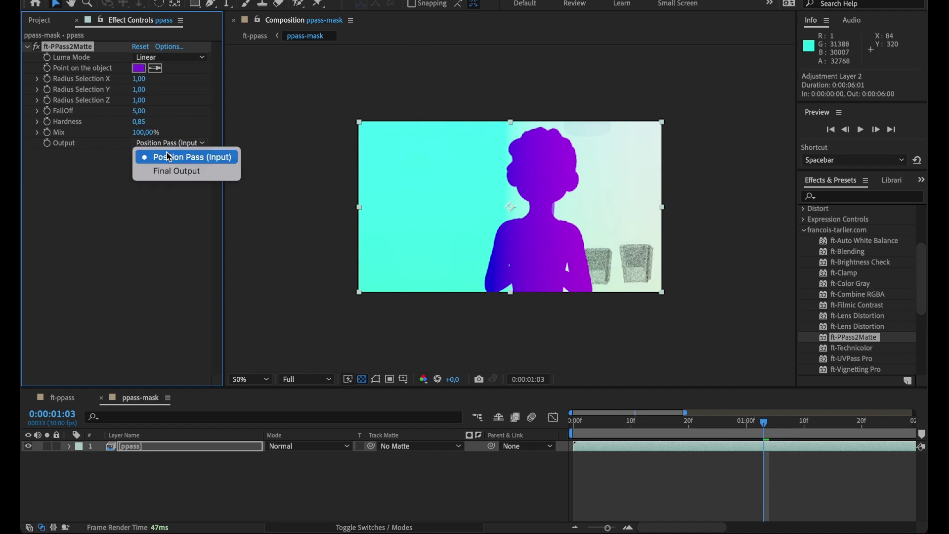
left_click(171, 172)
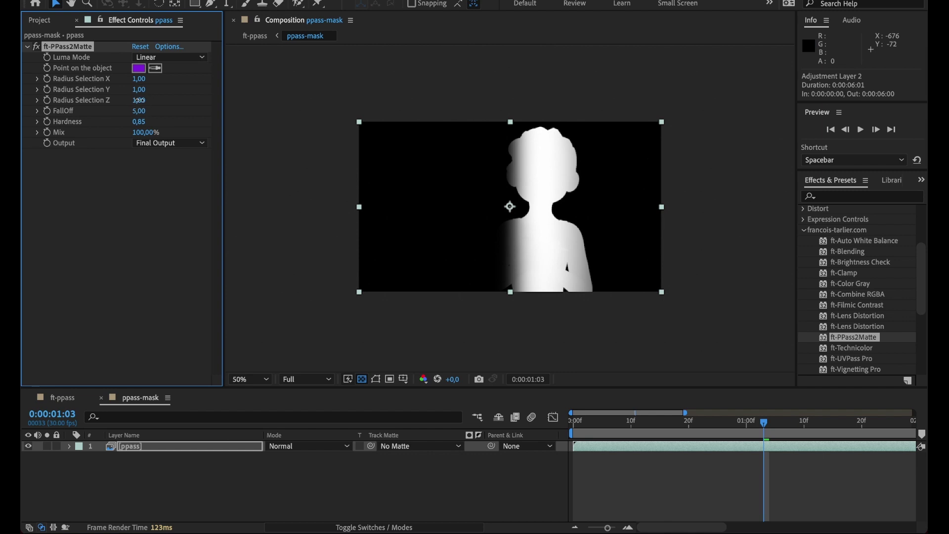
- Set radii X 2,10, Y 2,80, Z 0,06, FallOff 3,42 and Hardness 0,99
left_click_drag(139, 99, 62, 111)
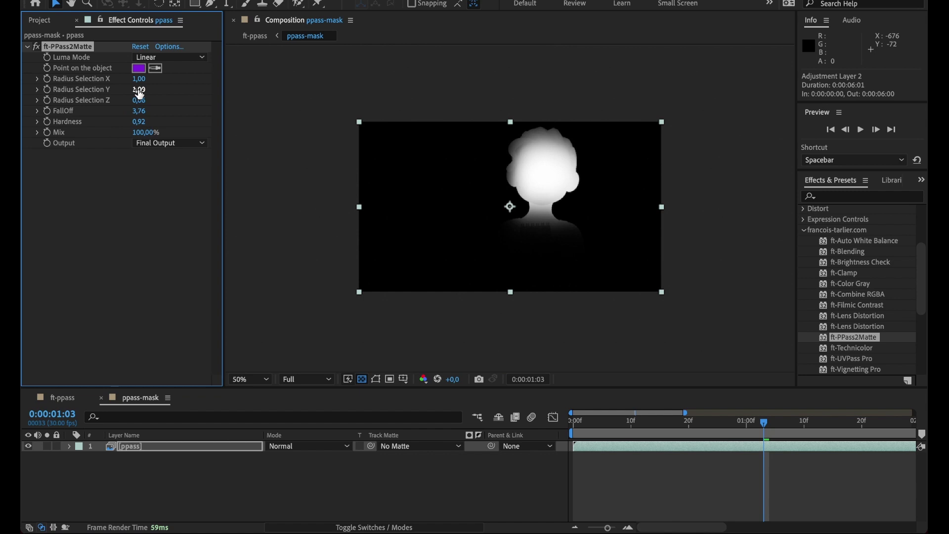
left_click_drag(139, 93, 109, 89)
left_click_drag(167, 90, 130, 90)
mouse_move(140, 80)
left_mouse_down()
mouse_move(170, 81)
mouse_move(139, 81)
mouse_move(149, 91)
mouse_move(129, 92)
left_mouse_up()
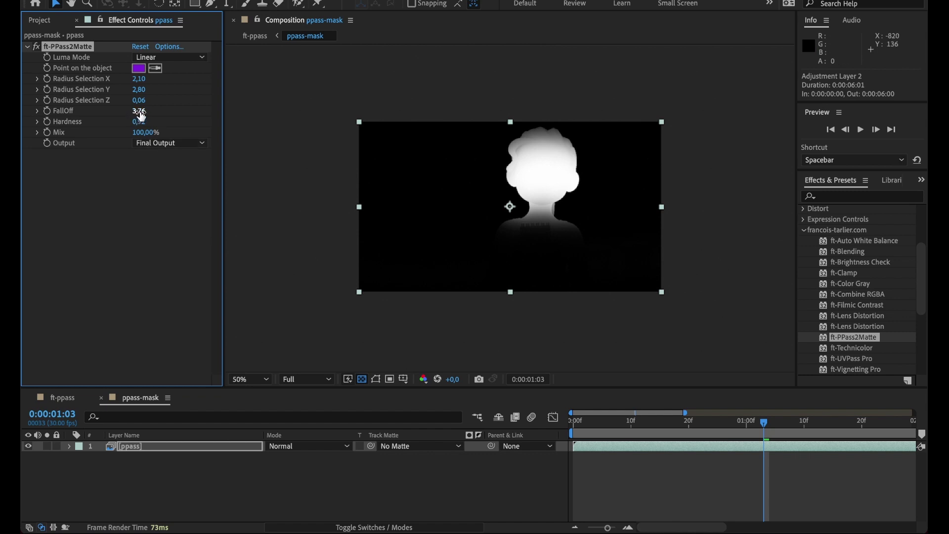
mouse_move(141, 116)
left_mouse_down()
mouse_move(127, 122)
mouse_move(153, 124)
left_mouse_up()
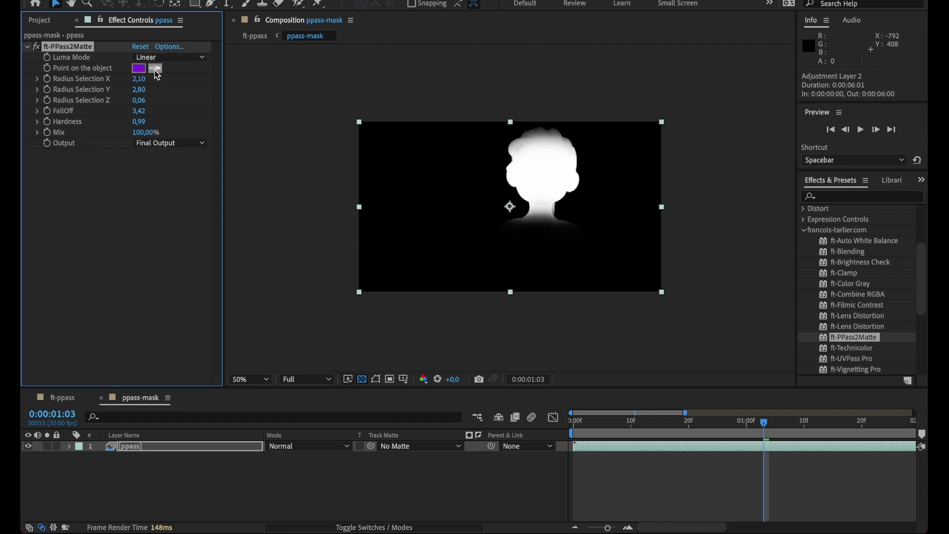
- Shift the Point on the object hue slightly and set Radius Selection Y to 2,42
left_click(139, 68)
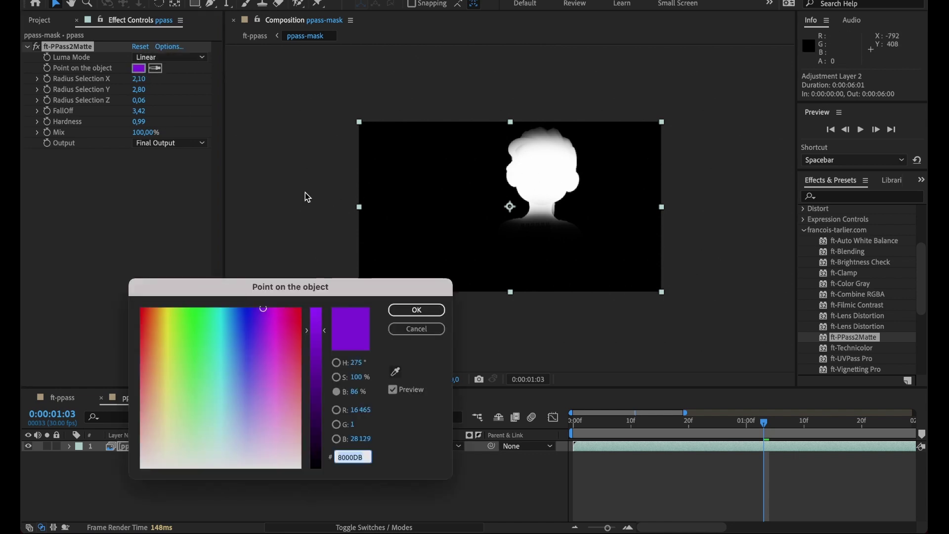
left_click(315, 330)
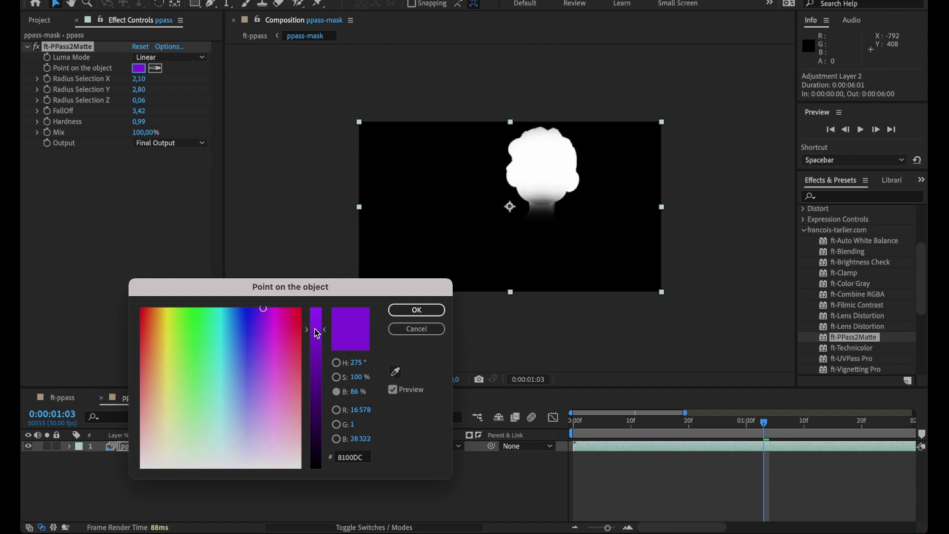
left_click(417, 310)
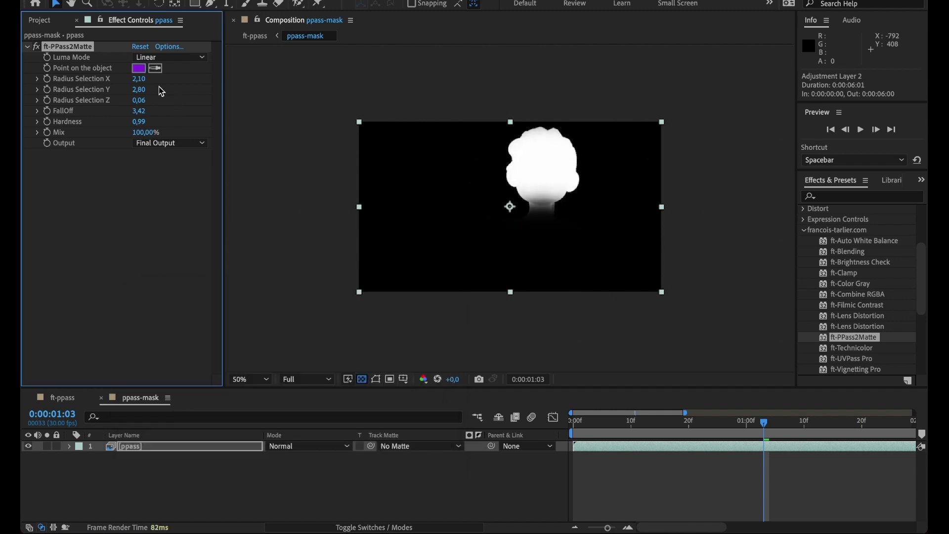
mouse_move(139, 89)
left_mouse_down()
mouse_move(180, 90)
mouse_move(150, 89)
mouse_move(151, 100)
mouse_move(138, 100)
left_mouse_up()
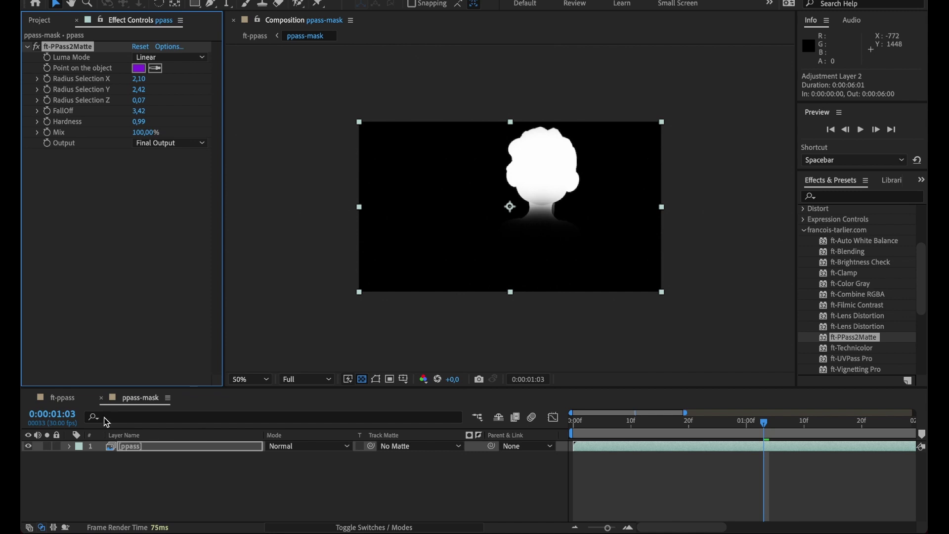
- In ft-ppass, toggle the head-matted Levels adjustment off and on, then go to an earlier frame
left_click(64, 398)
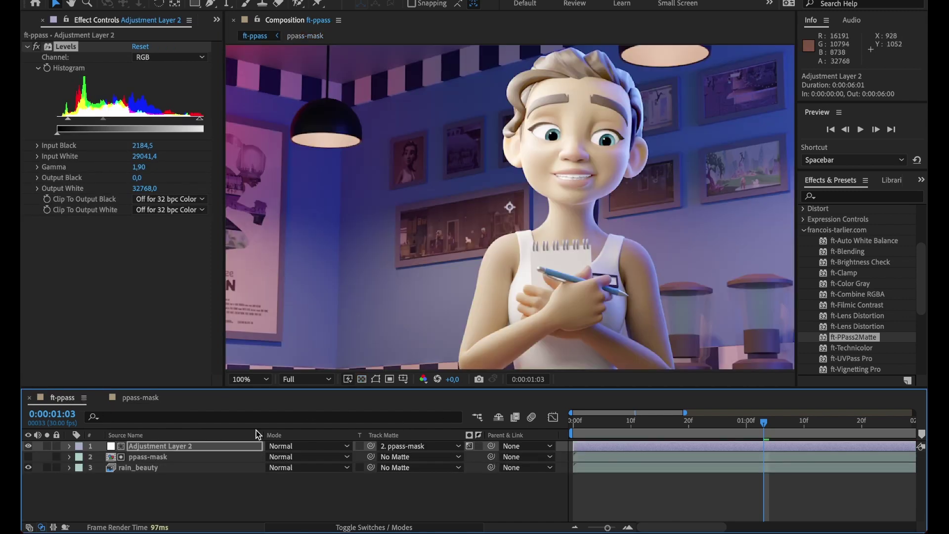
left_click(26, 447)
left_click(26, 447)
left_click(26, 447)
left_click(26, 447)
mouse_move(751, 423)
left_mouse_down()
mouse_move(707, 427)
mouse_move(827, 425)
mouse_move(736, 428)
left_mouse_up()
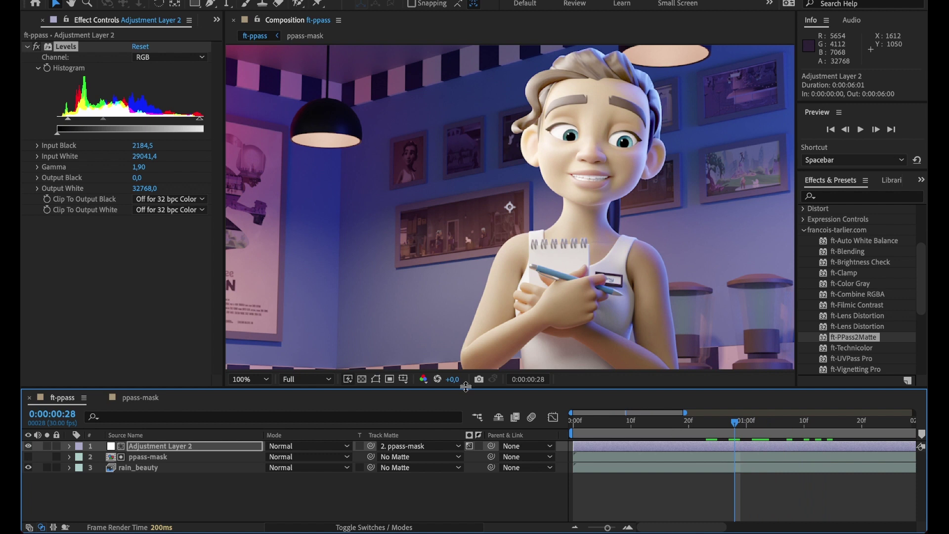